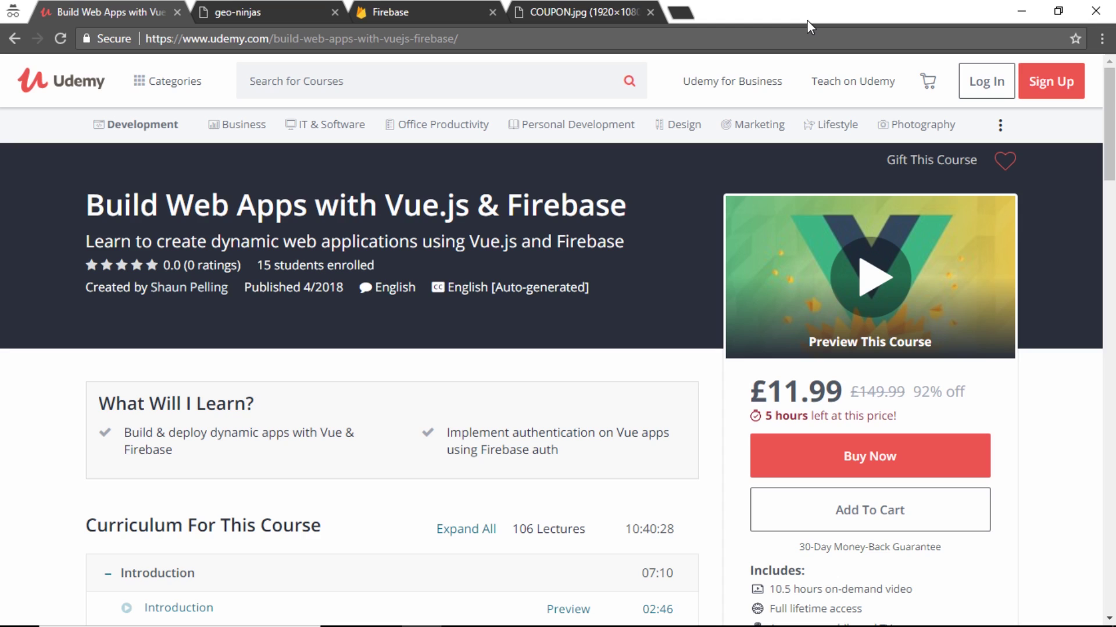
# Bring up the Firebase product overview listing its services.
pyautogui.click(388, 10)
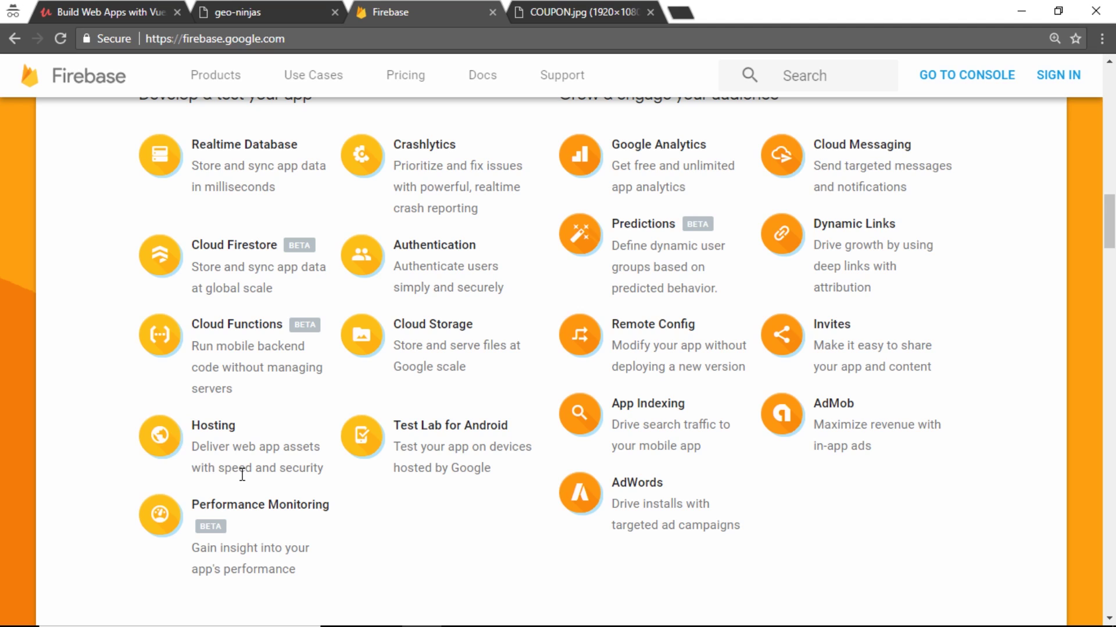
# Log in to GeoNinjas to load the UK map with a marker near Manchester.
pyautogui.click(290, 10)
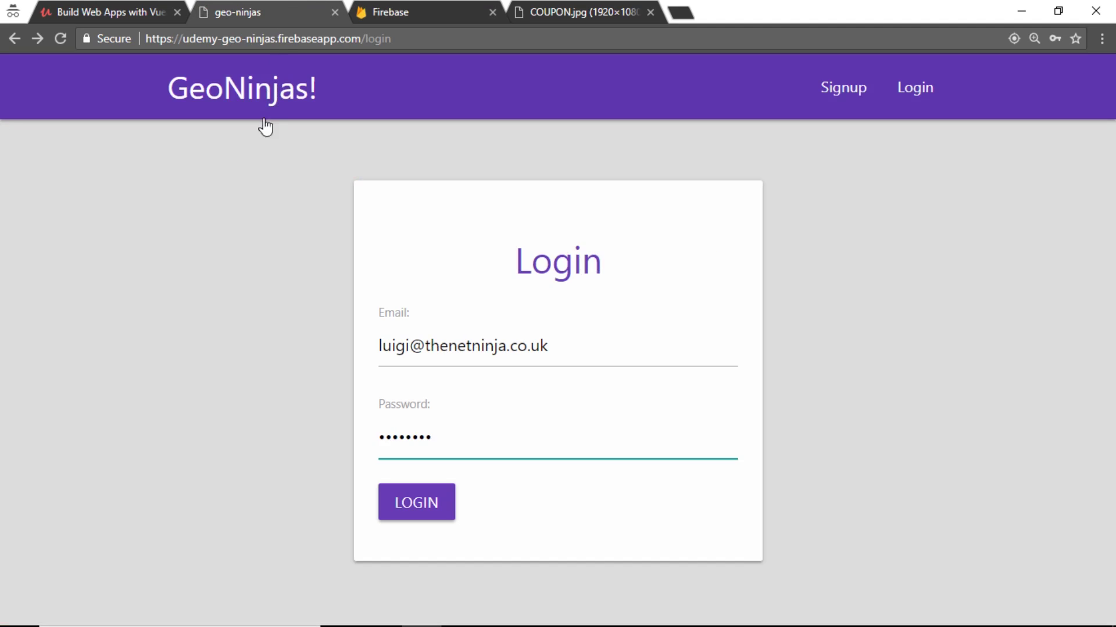
pyautogui.click(431, 504)
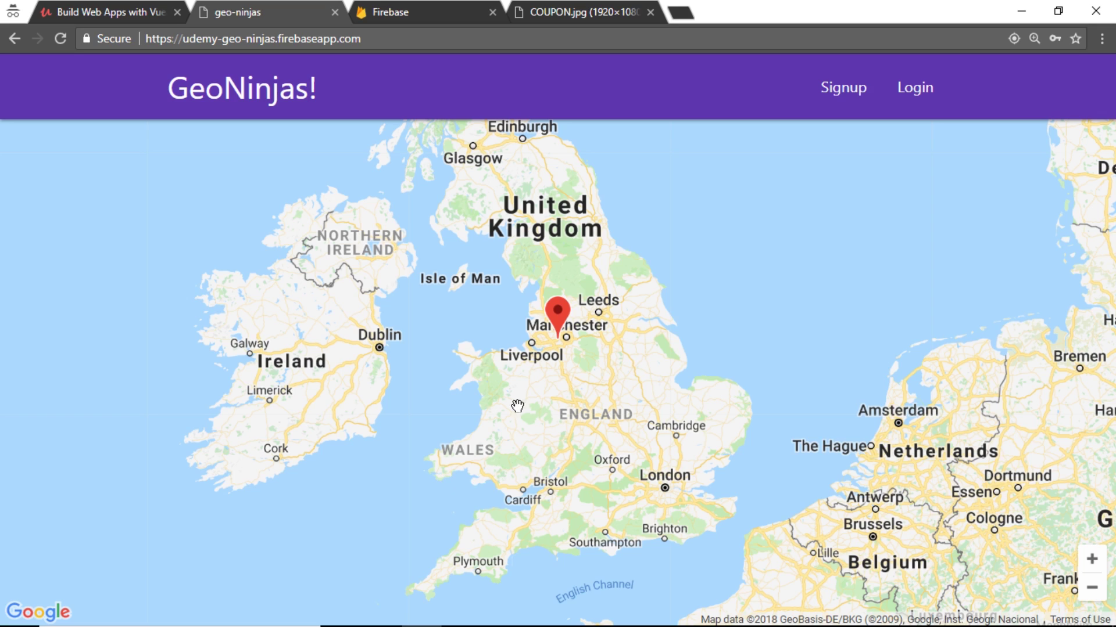
# Show the COUPON.jpg image with code NINJAYT18.
pyautogui.click(553, 7)
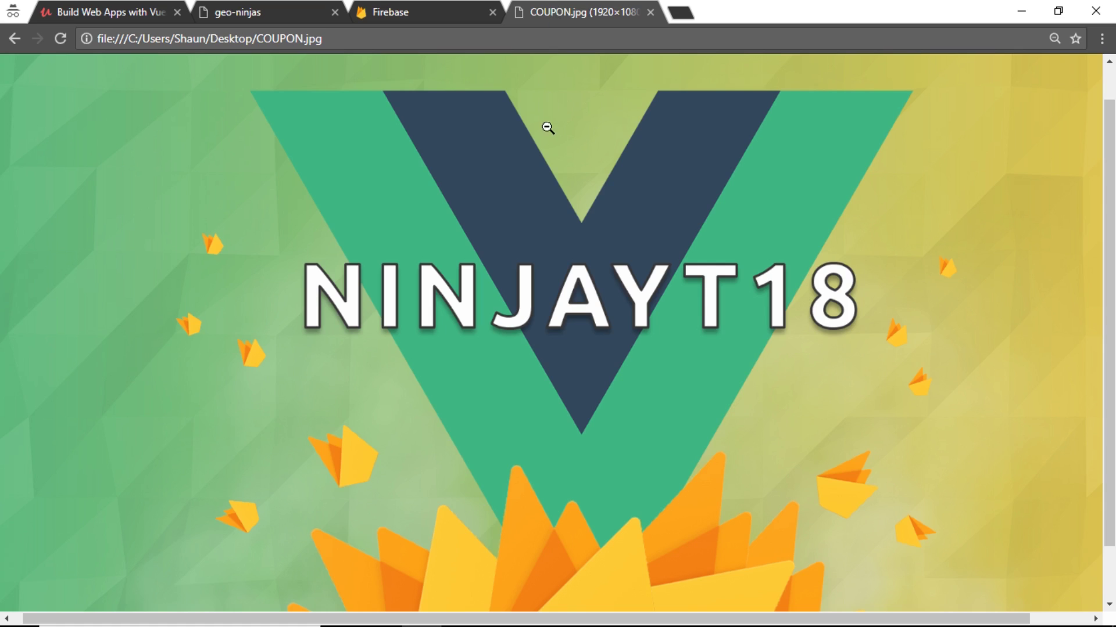